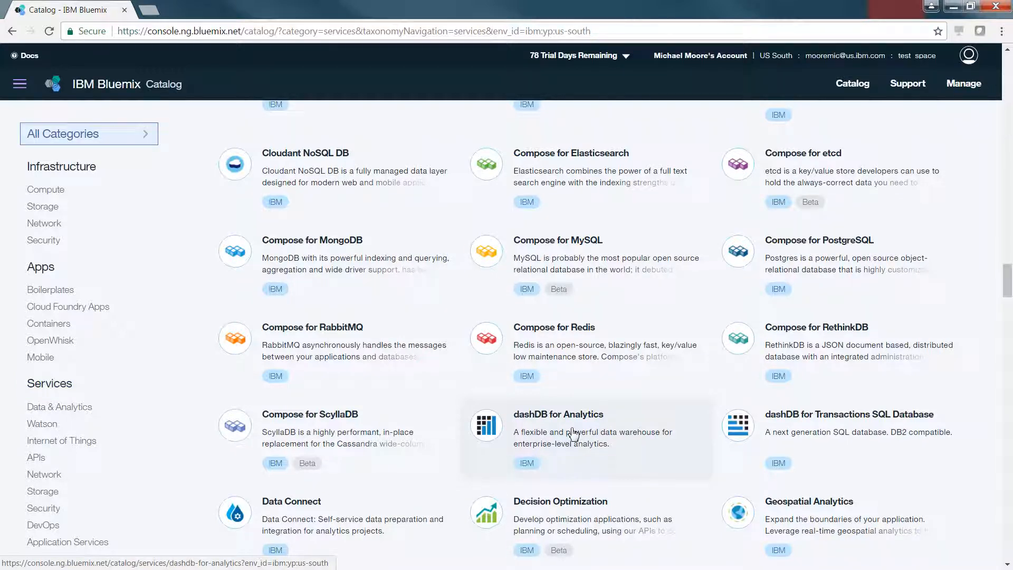
Create a dashDB for Analytics service from the catalog with its default settings and open the new service's details.
{"action": "left_click", "coordinate": [574, 434]}
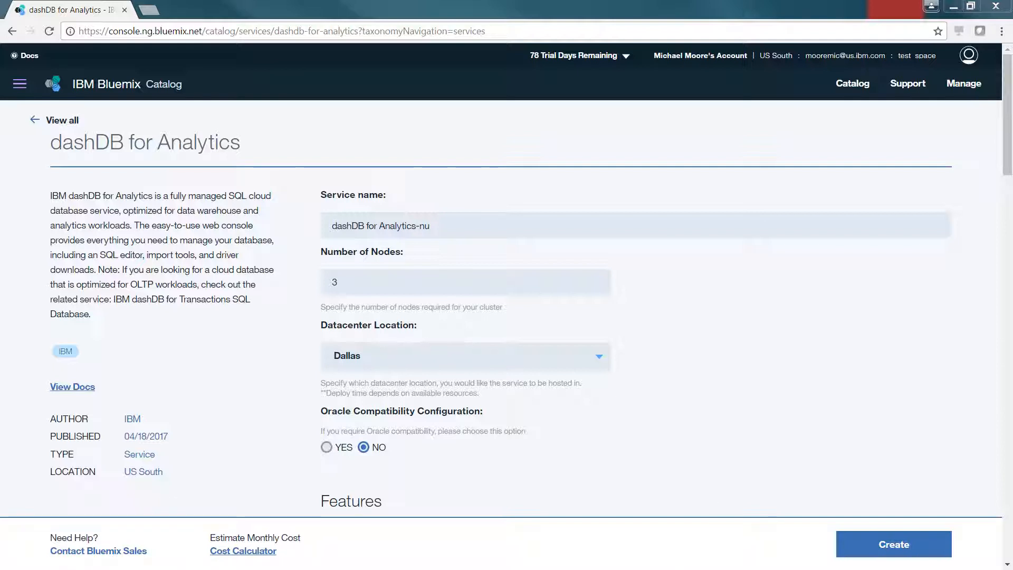
{"action": "left_click", "coordinate": [915, 550]}
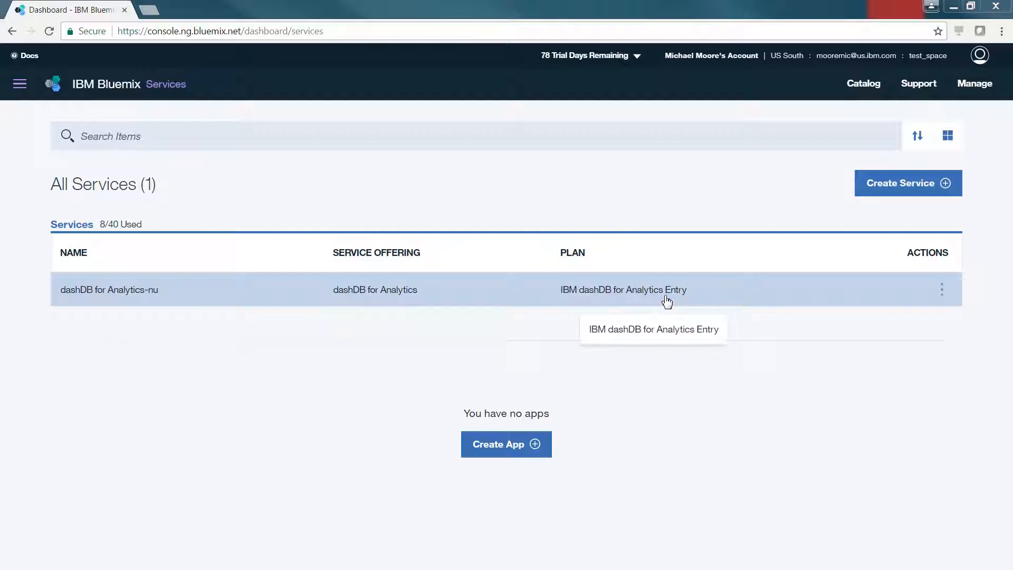
{"action": "left_click", "coordinate": [149, 292]}
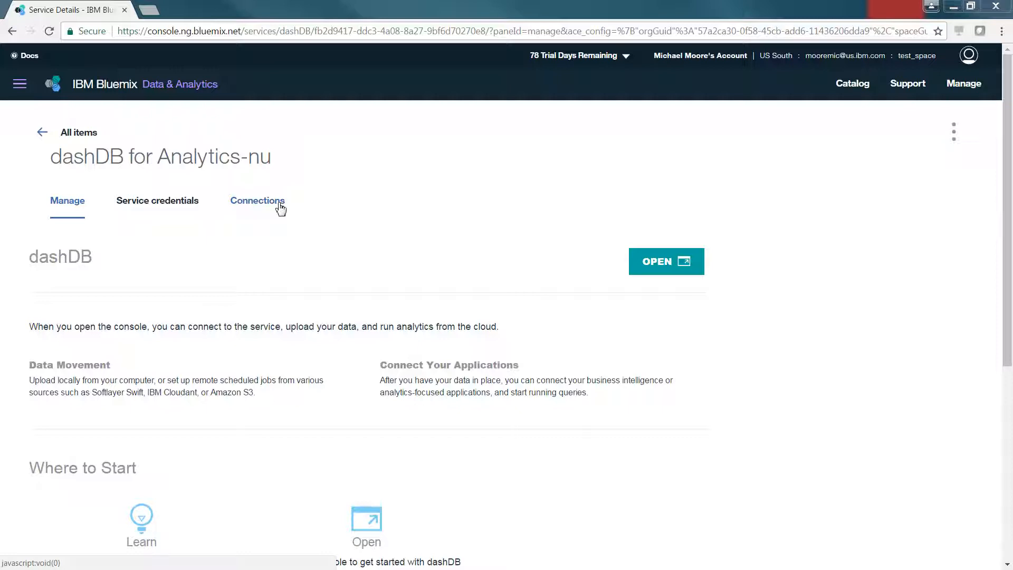
Add a new service credential named Credentials-1 to the dashDB for Analytics service.
{"action": "left_click", "coordinate": [178, 207]}
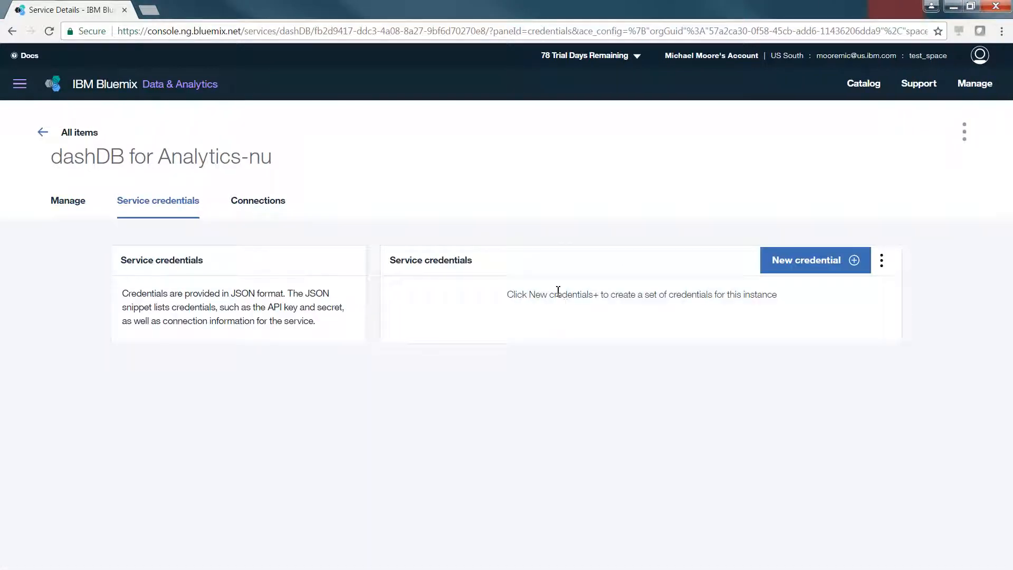
{"action": "left_click", "coordinate": [820, 262]}
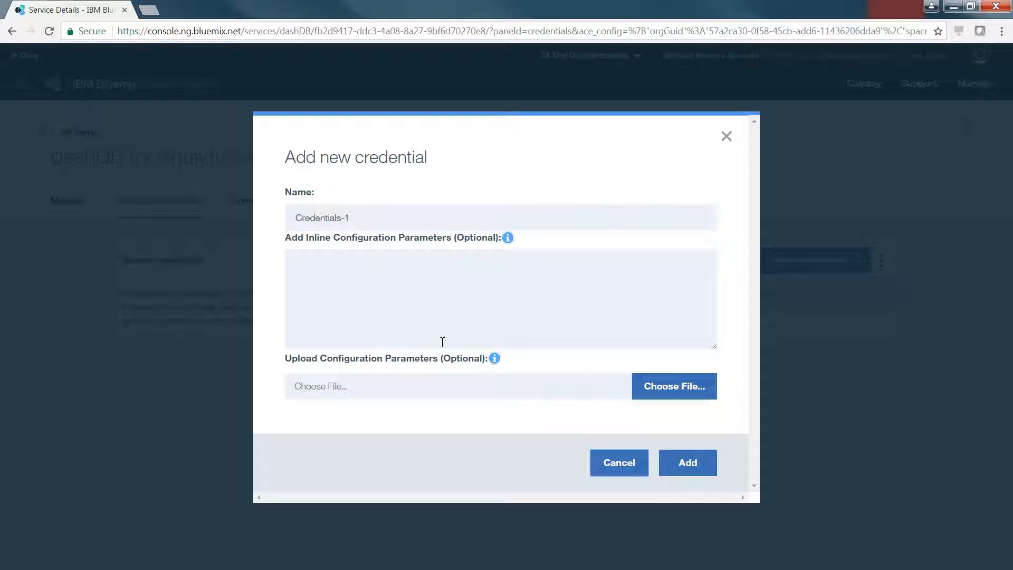
{"action": "left_click", "coordinate": [695, 472]}
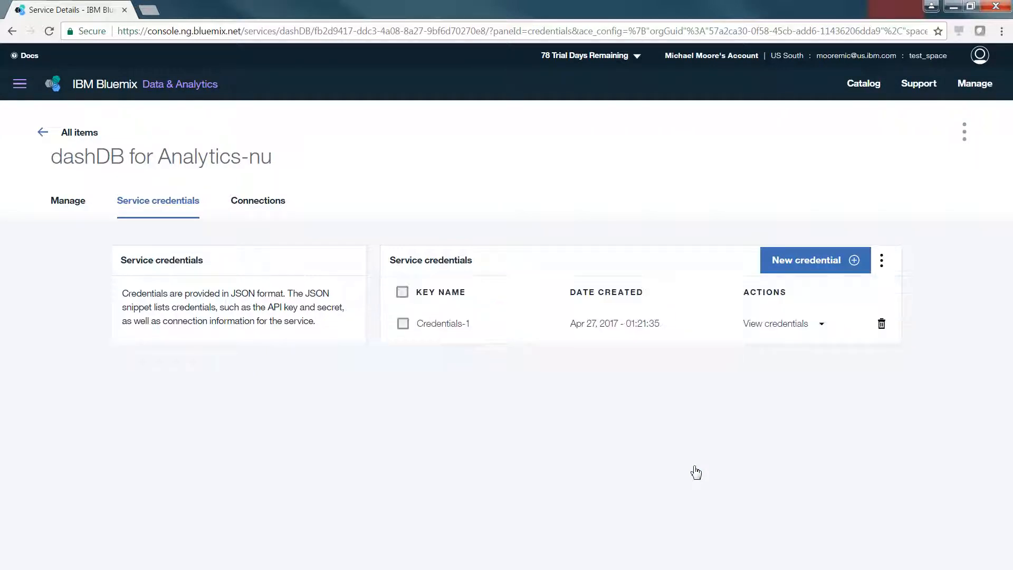
Show the JSON connection details of Credentials-1 and copy them to the clipboard.
{"action": "left_click", "coordinate": [823, 326]}
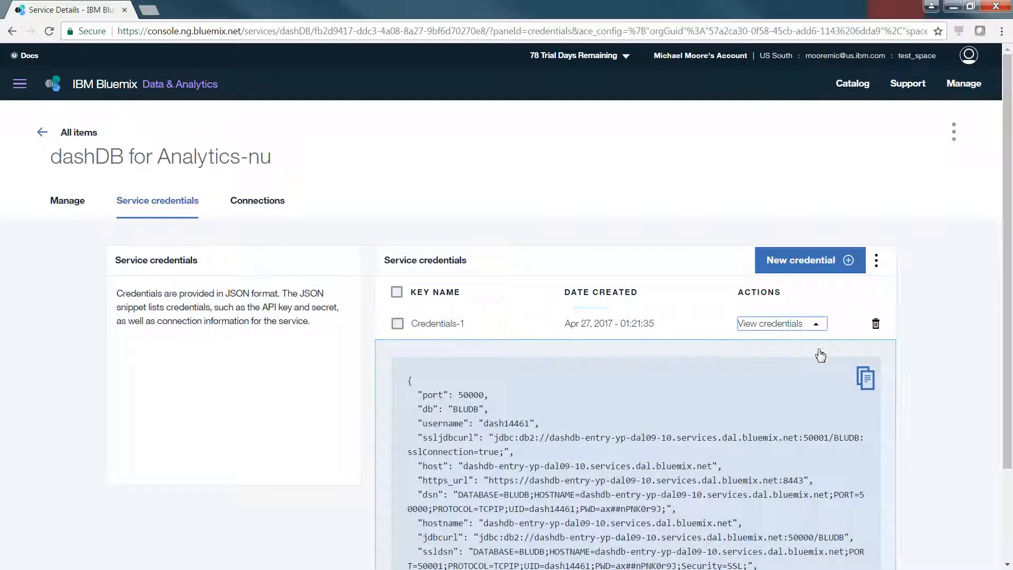
{"action": "scroll", "coordinate": [1007, 259], "scroll_direction": "down", "scroll_amount": 3}
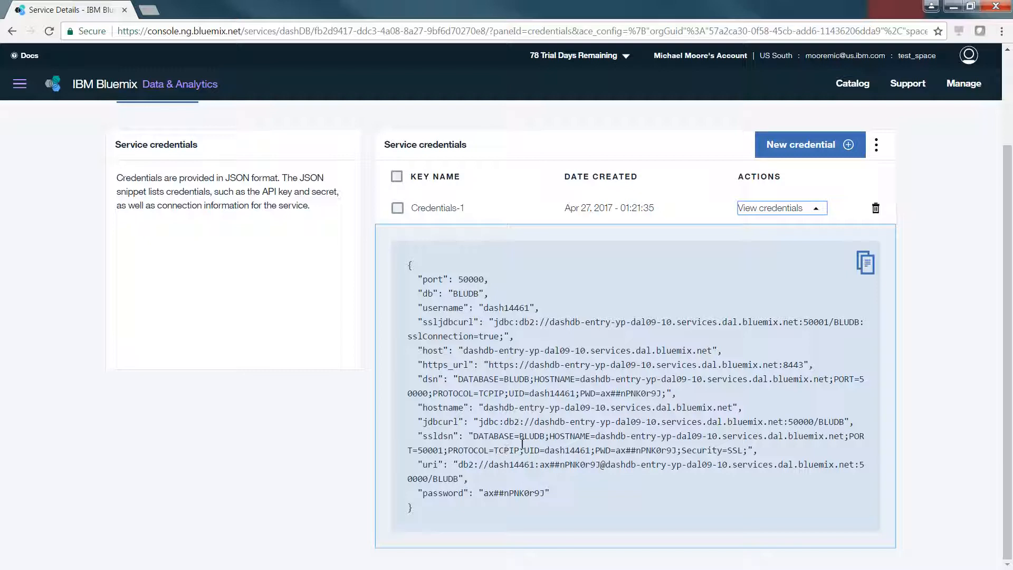
{"action": "left_click", "coordinate": [863, 264]}
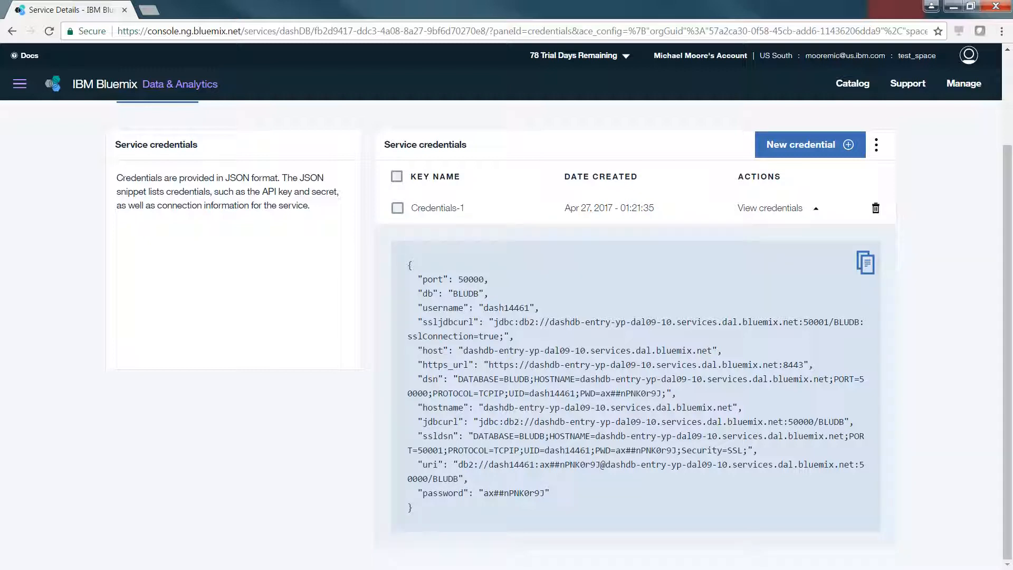
Return to the service's management page and open the dashDB console.
{"action": "scroll", "coordinate": [502, 338], "scroll_direction": "up", "scroll_amount": 2}
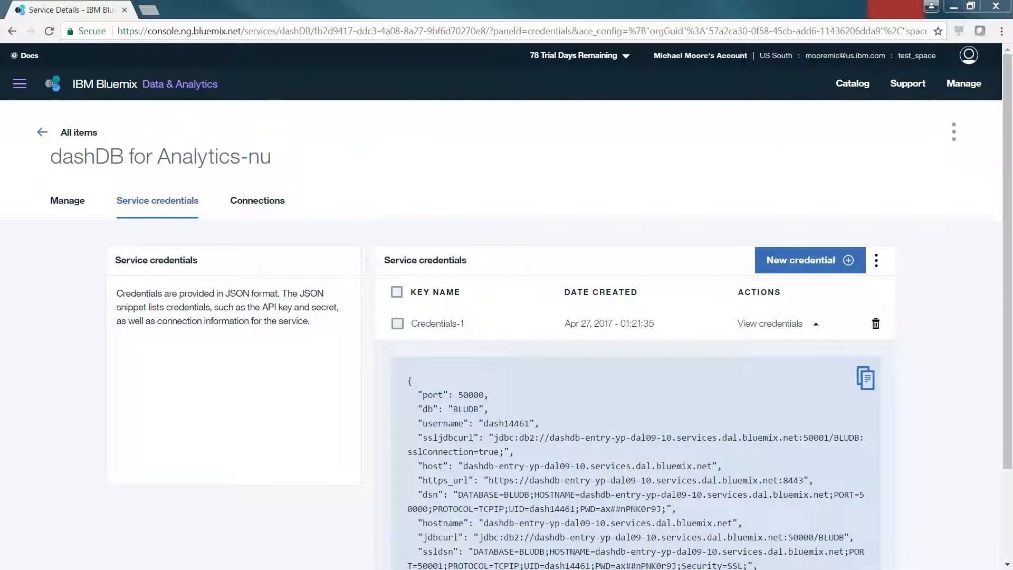
{"action": "left_click", "coordinate": [66, 203]}
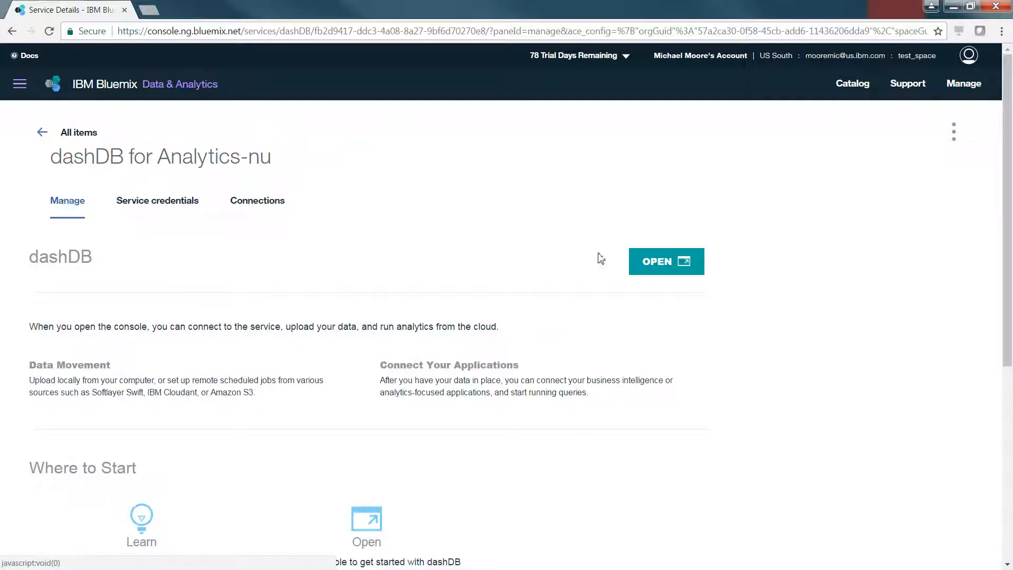
{"action": "left_click", "coordinate": [669, 265]}
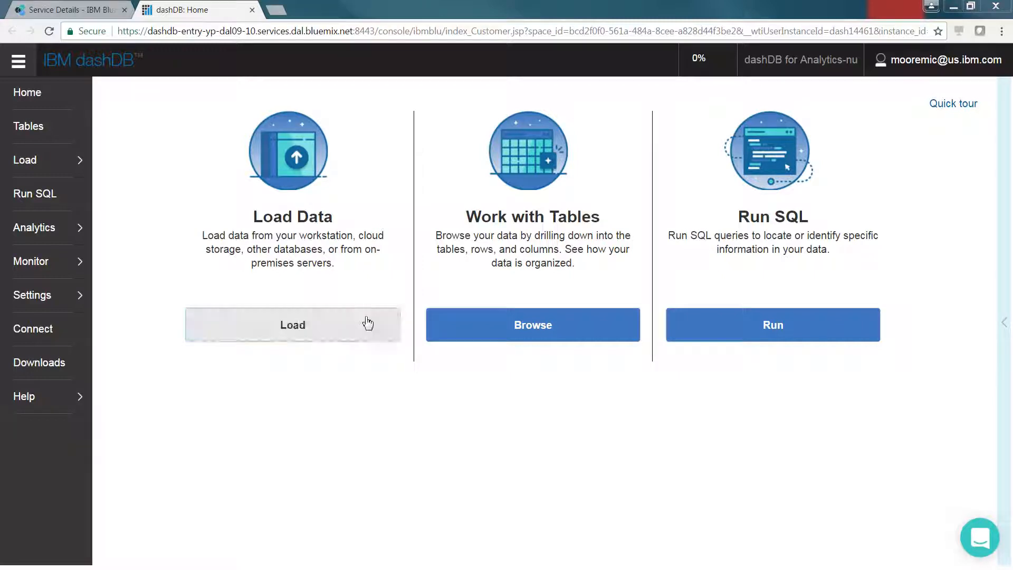
Begin a data load from the desktop and supply FL_insurance_sample.csv as the source file.
{"action": "left_click", "coordinate": [328, 333]}
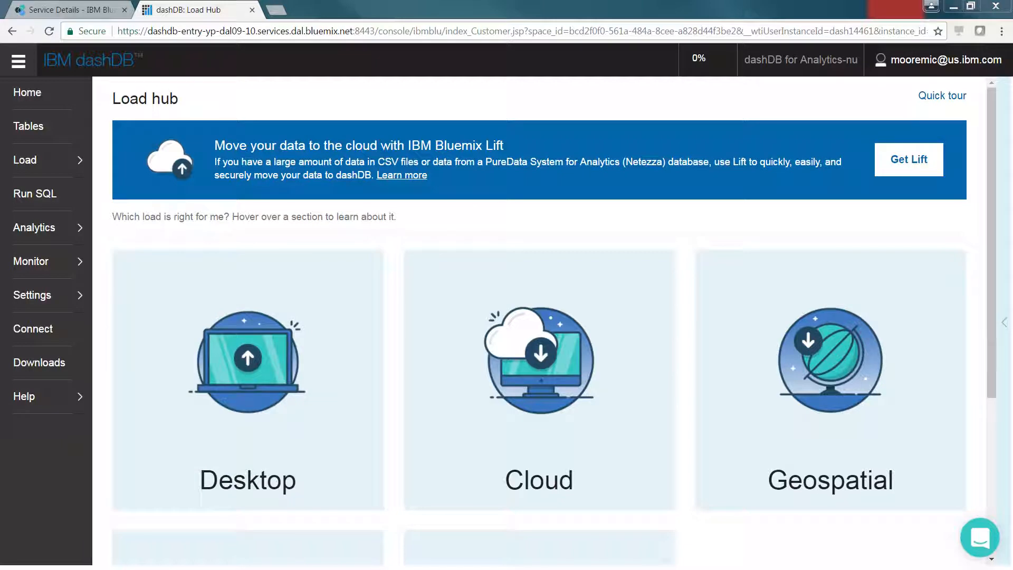
{"action": "mouse_move", "coordinate": [233, 377]}
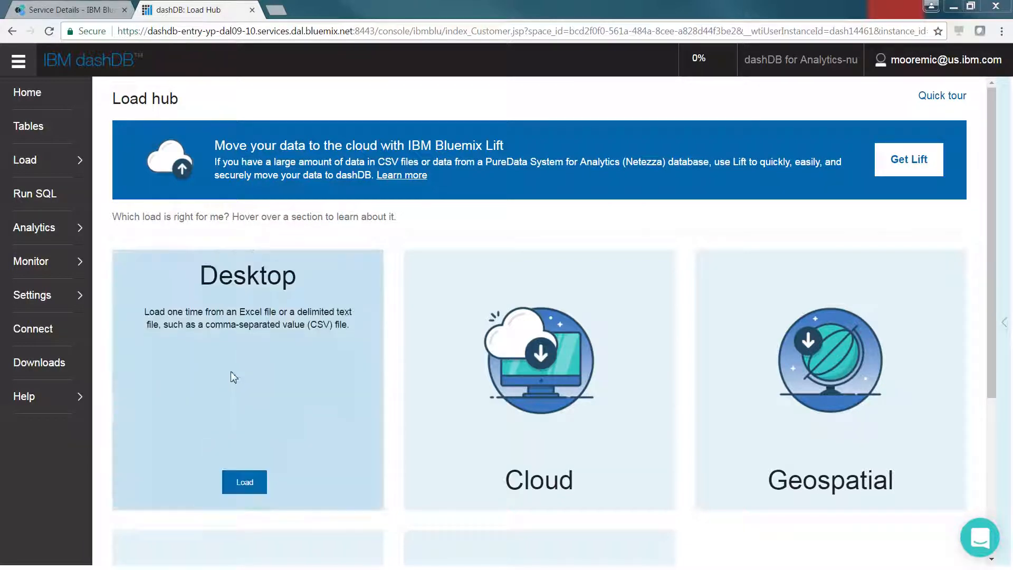
{"action": "left_click", "coordinate": [250, 488]}
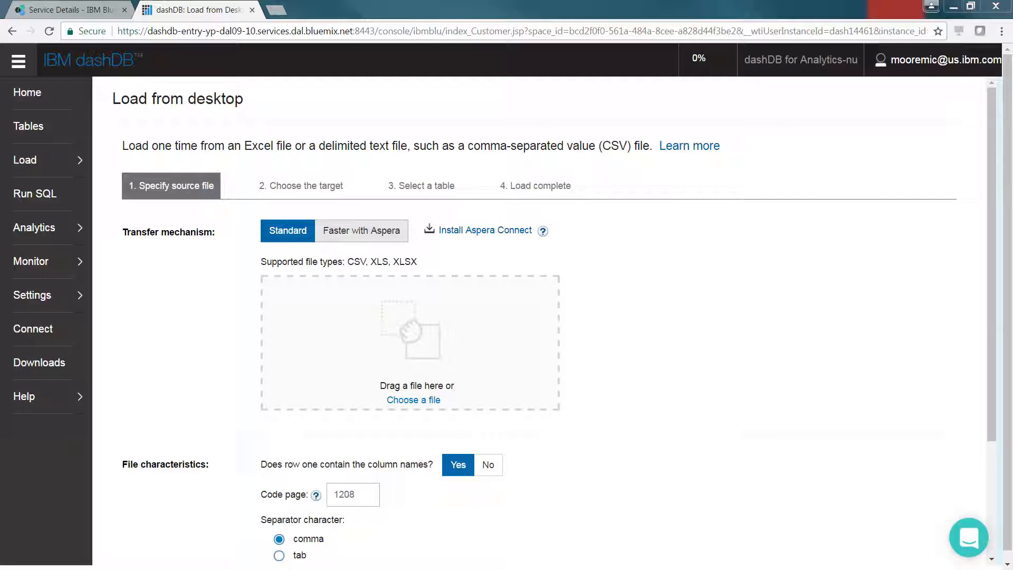
{"action": "left_click_drag", "start_coordinate": [0, 317], "coordinate": [382, 362]}
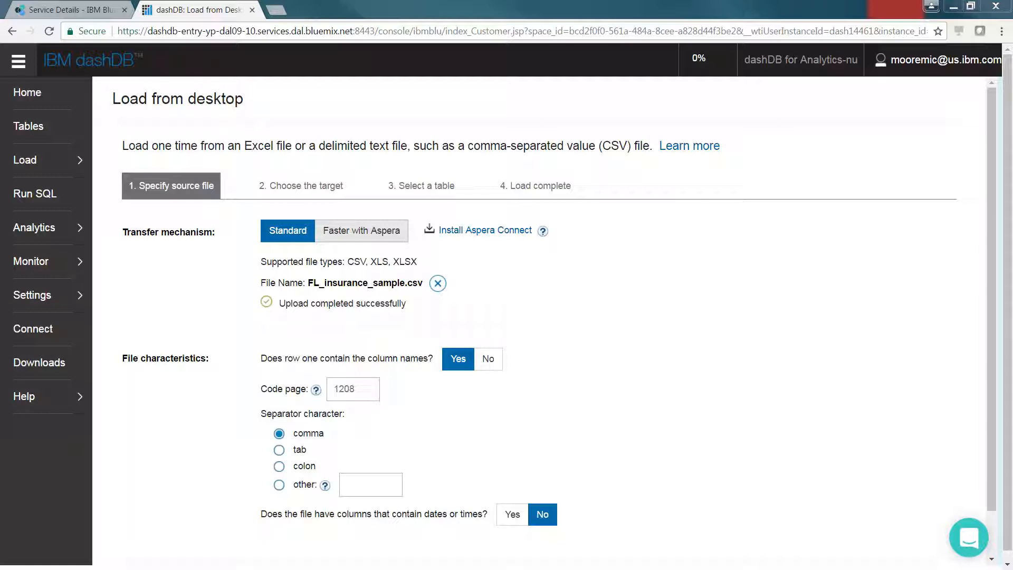
Preview the uploaded CSV, keeping column names in row one, code page 1208 and the comma separator.
{"action": "scroll", "coordinate": [11, 279], "scroll_direction": "down", "scroll_amount": 2}
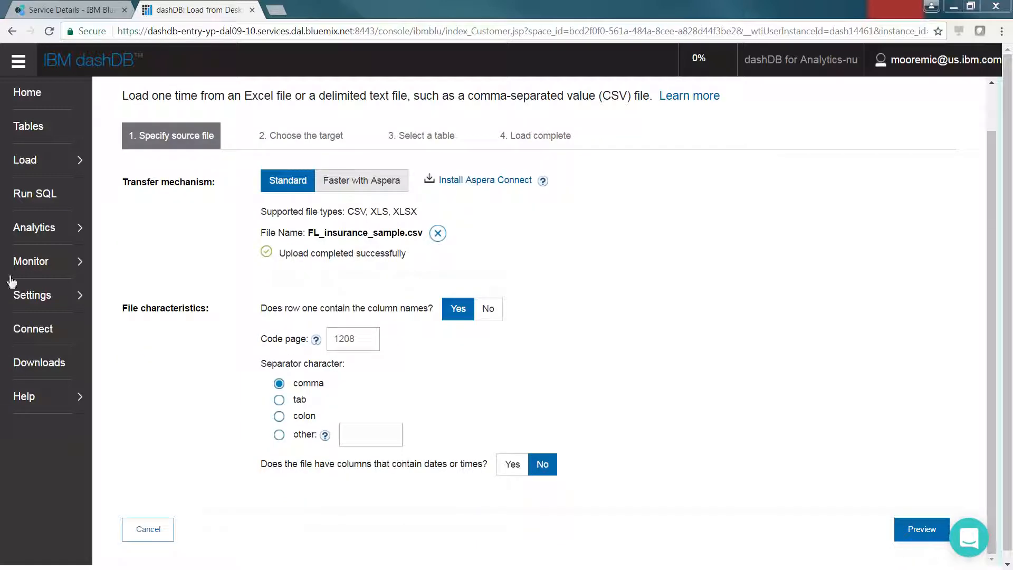
{"action": "left_click", "coordinate": [915, 528]}
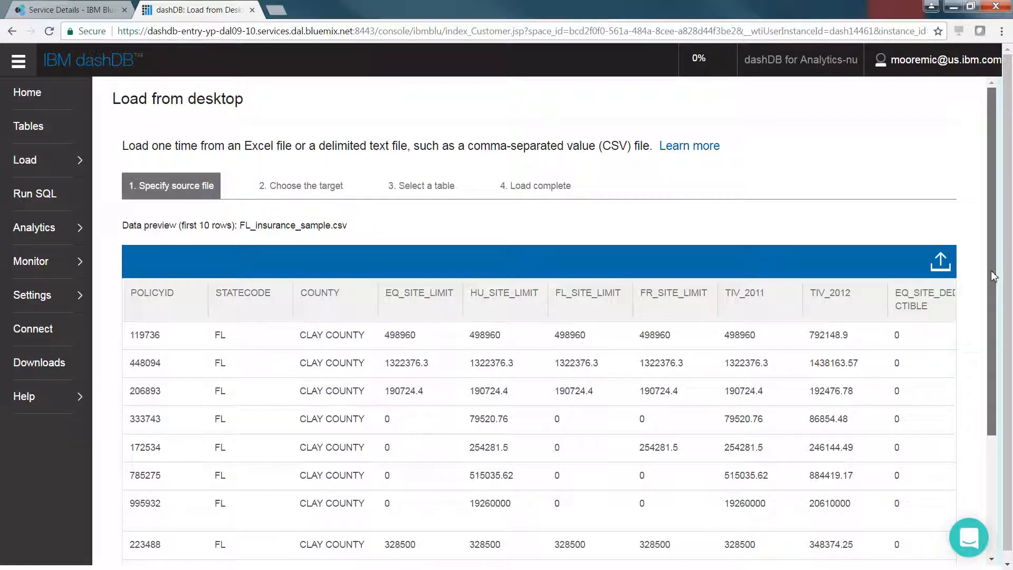
{"action": "left_click_drag", "start_coordinate": [993, 276], "coordinate": [993, 330]}
{"action": "scroll", "coordinate": [949, 506], "scroll_direction": "down", "scroll_amount": 2}
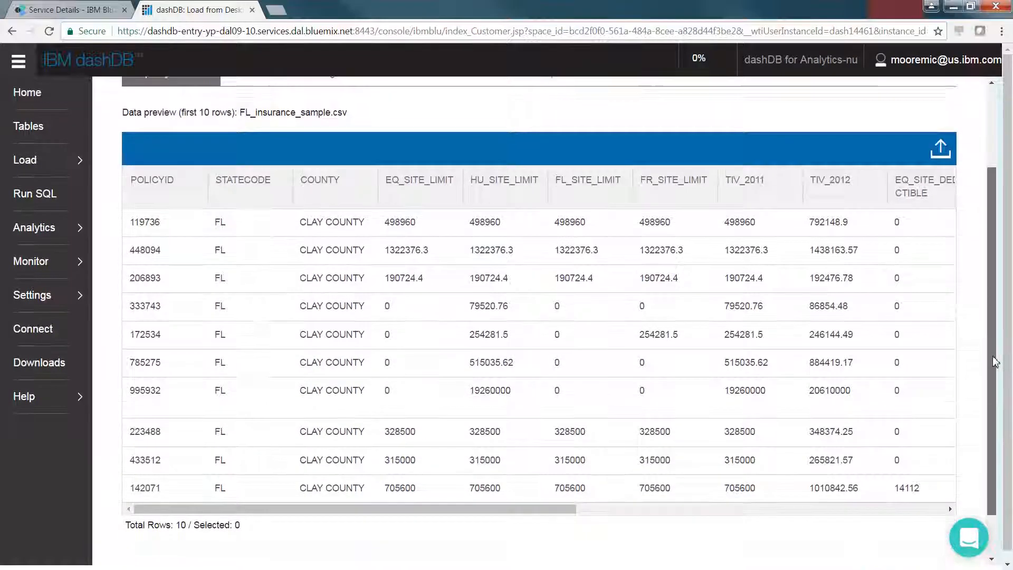
Proceed from the preview and load the data into a new table named FL_INSURANCE_SAMPLE with the suggested data types.
{"action": "left_click", "coordinate": [925, 535]}
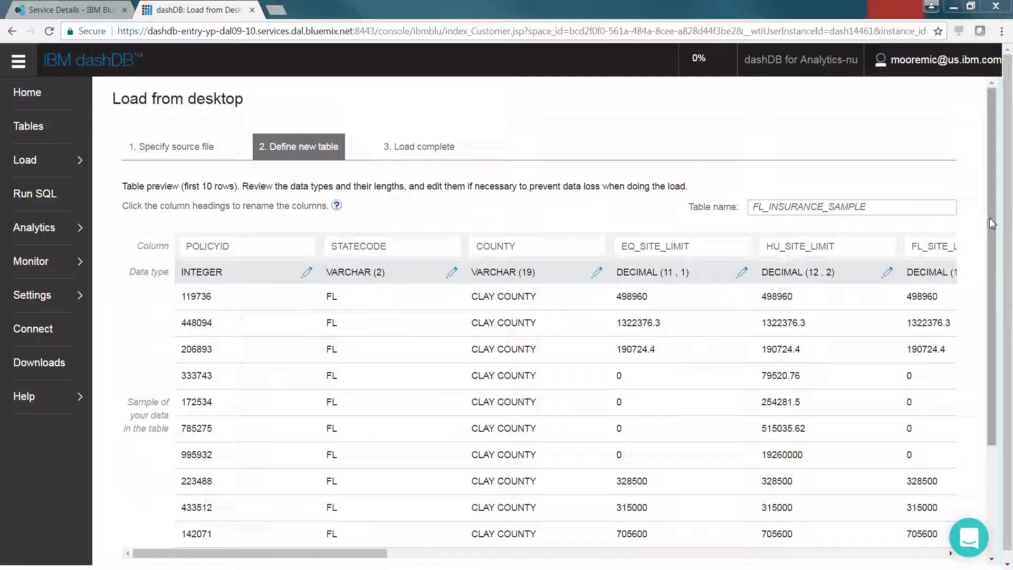
{"action": "left_click_drag", "start_coordinate": [992, 230], "coordinate": [995, 342]}
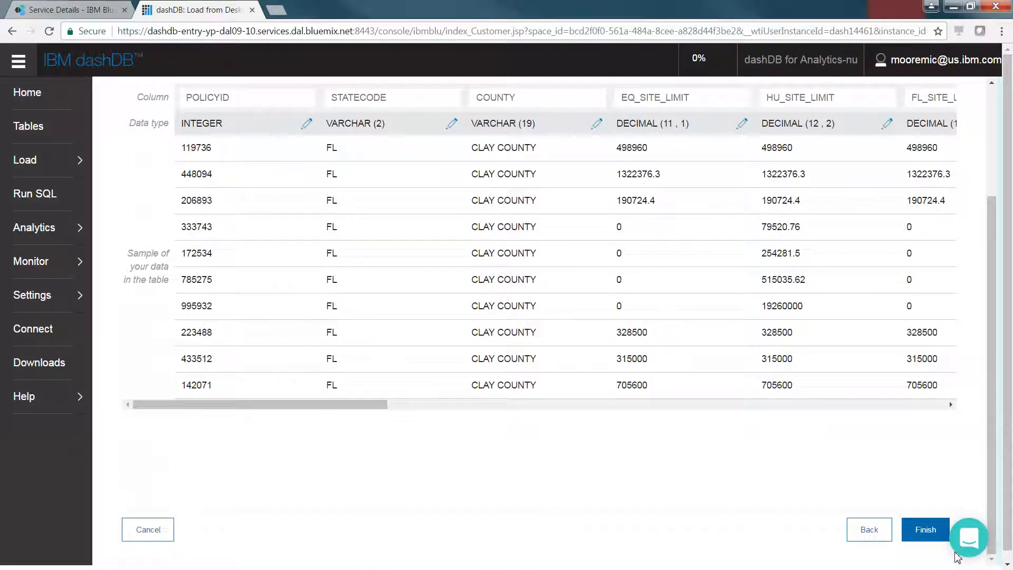
{"action": "left_click", "coordinate": [926, 533]}
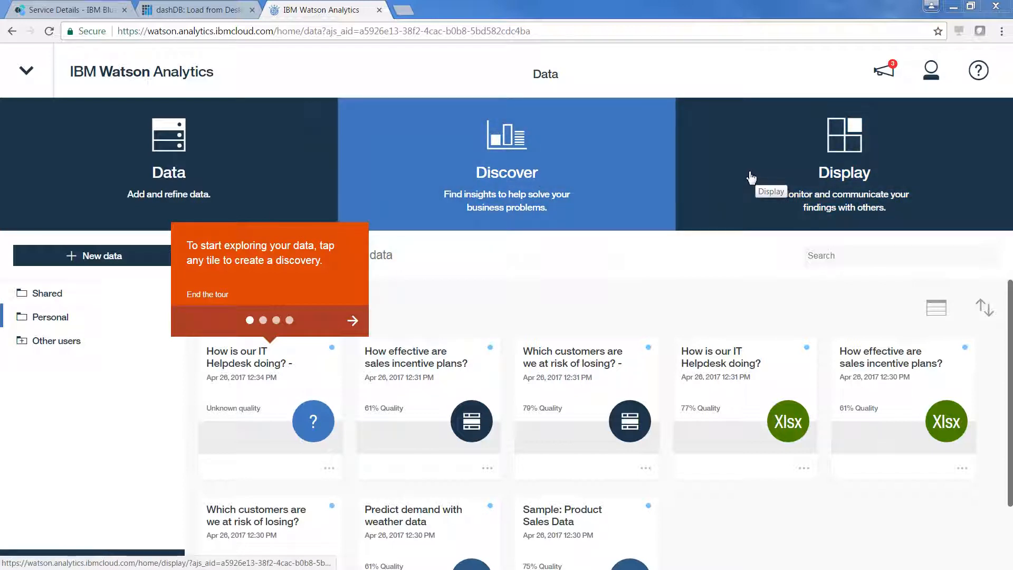
In IBM Watson Analytics, start a new data connection in the account settings using the IBM dashDB connector.
{"action": "left_click", "coordinate": [932, 73]}
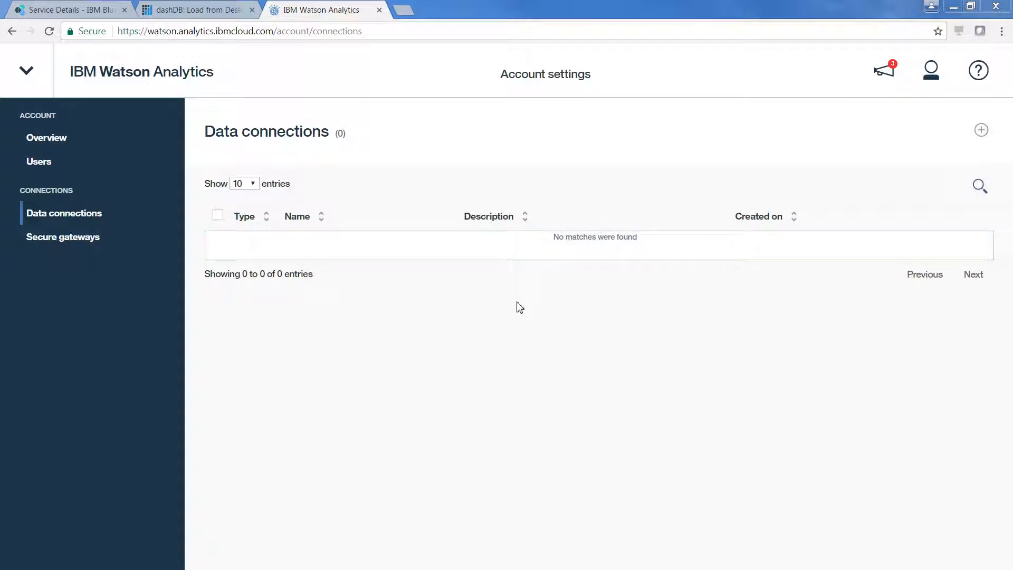
{"action": "left_click", "coordinate": [982, 132]}
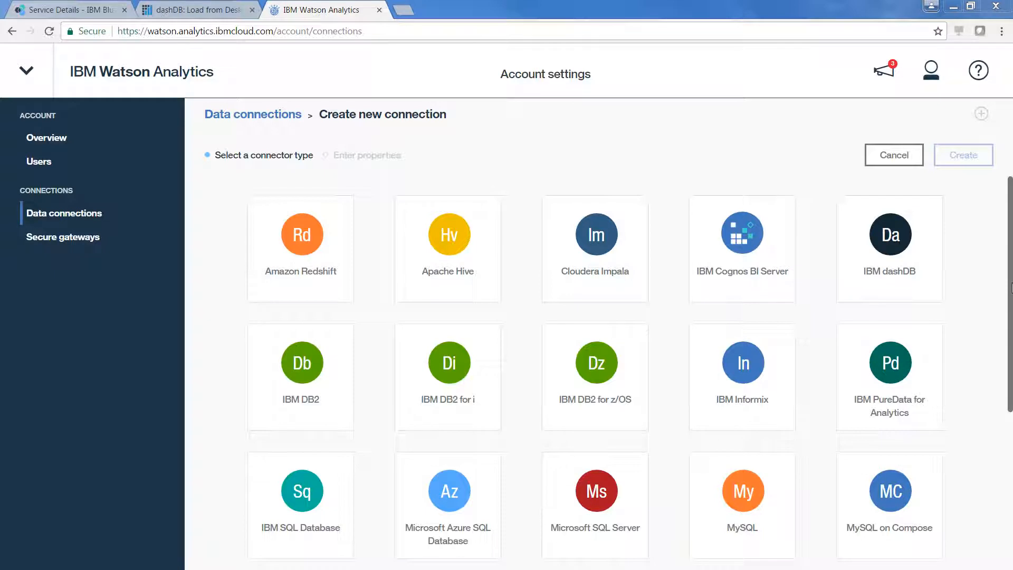
{"action": "mouse_move", "coordinate": [1011, 287]}
{"action": "left_mouse_down"}
{"action": "mouse_move", "coordinate": [1011, 446]}
{"action": "mouse_move", "coordinate": [997, 280]}
{"action": "left_mouse_up"}
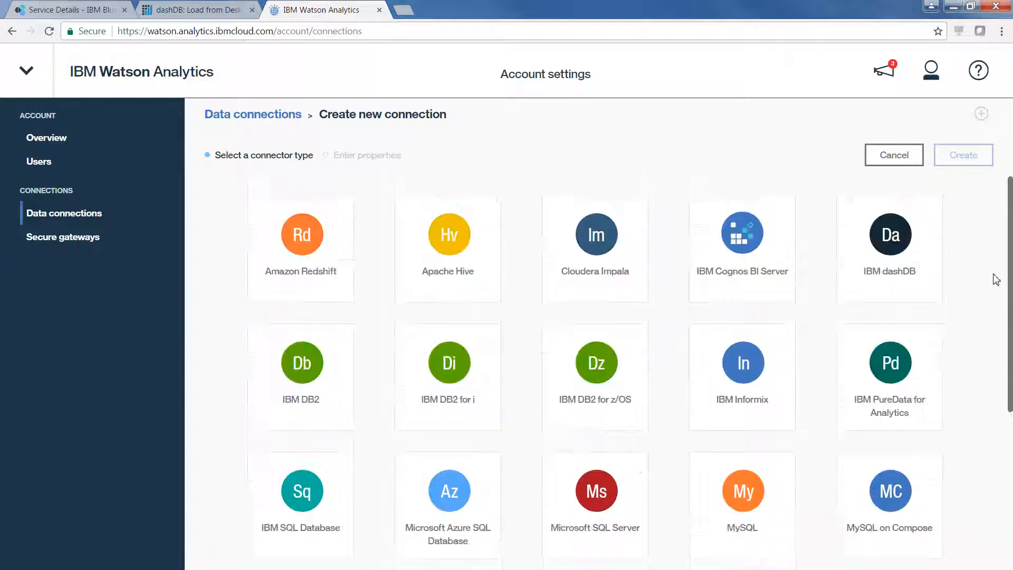
{"action": "left_click", "coordinate": [892, 237]}
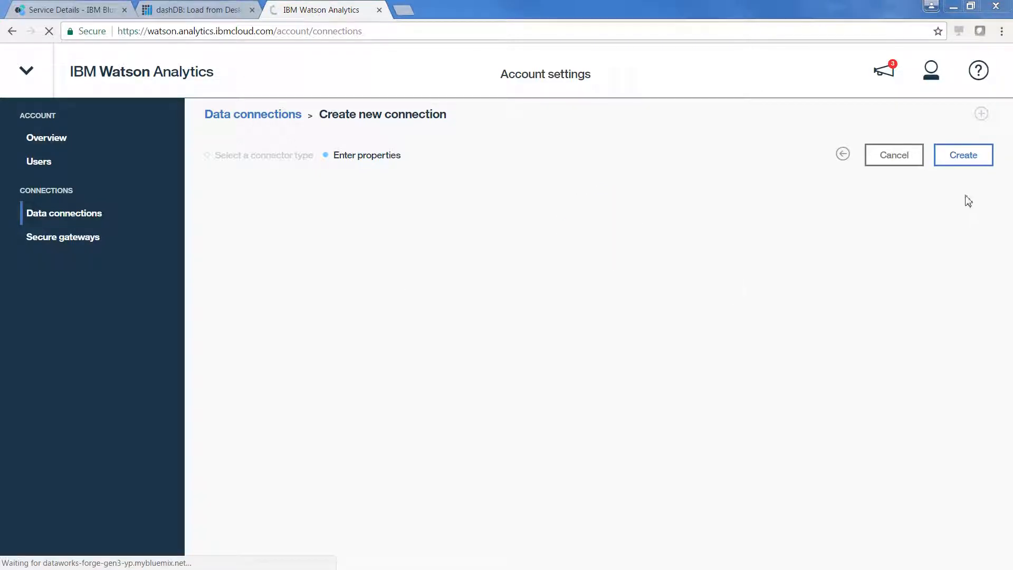
Create the connection as MyDashDBConnection with host dashdb-entry-yp-dal09-10.services.dal.bluemix.net, database BLUDB, and the service credential's username and password.
{"action": "left_click", "coordinate": [966, 157]}
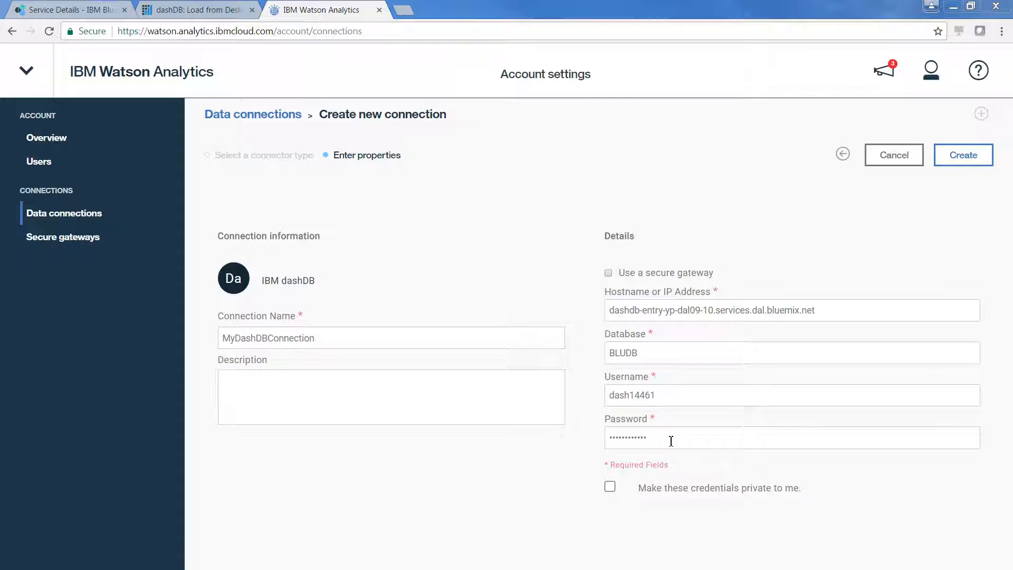
{"action": "left_click", "coordinate": [969, 160]}
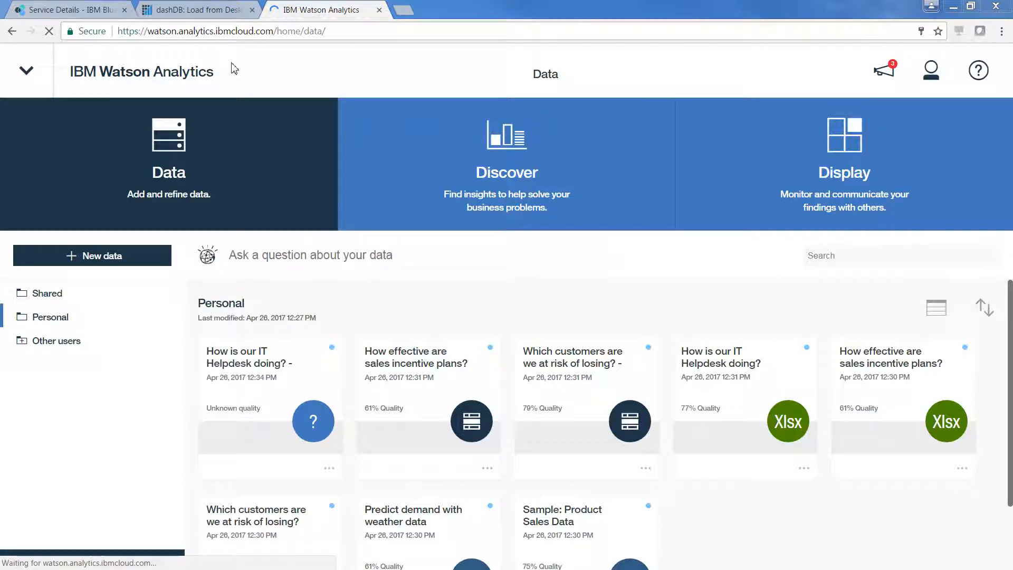
Start adding new data from a connection and choose MyDashDBConnection as the source.
{"action": "left_click", "coordinate": [82, 260]}
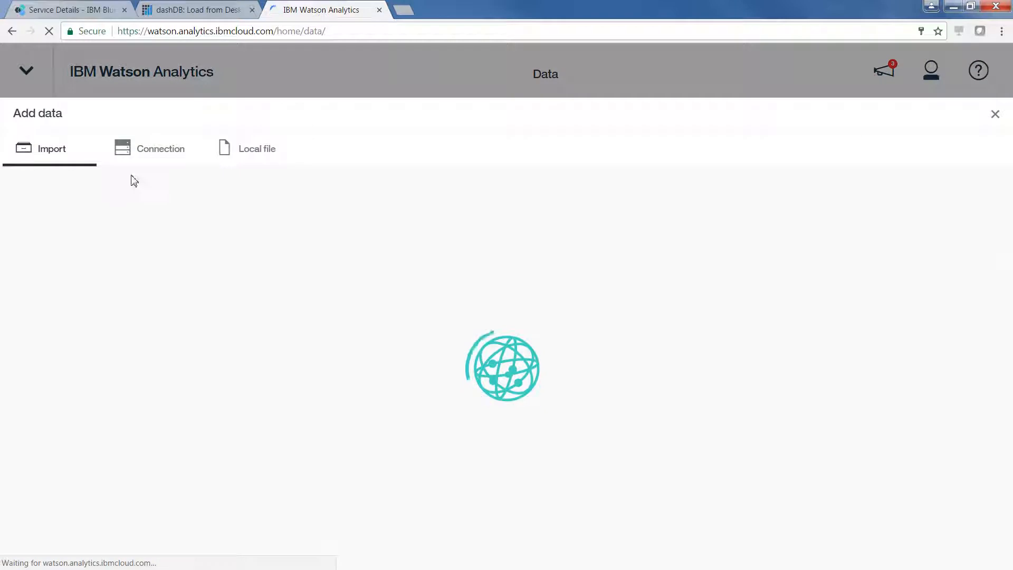
{"action": "left_click", "coordinate": [158, 150]}
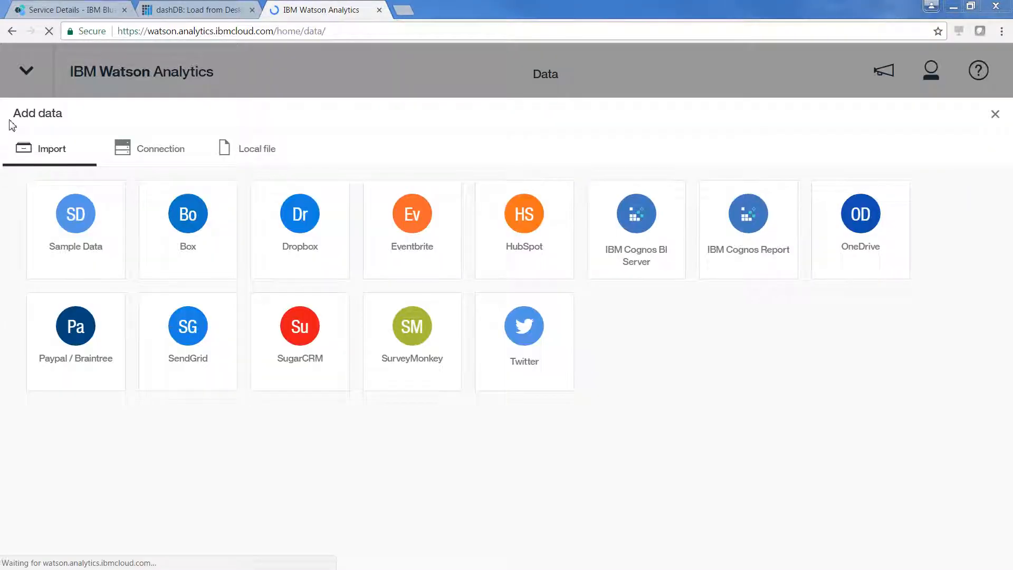
{"action": "left_click", "coordinate": [155, 152]}
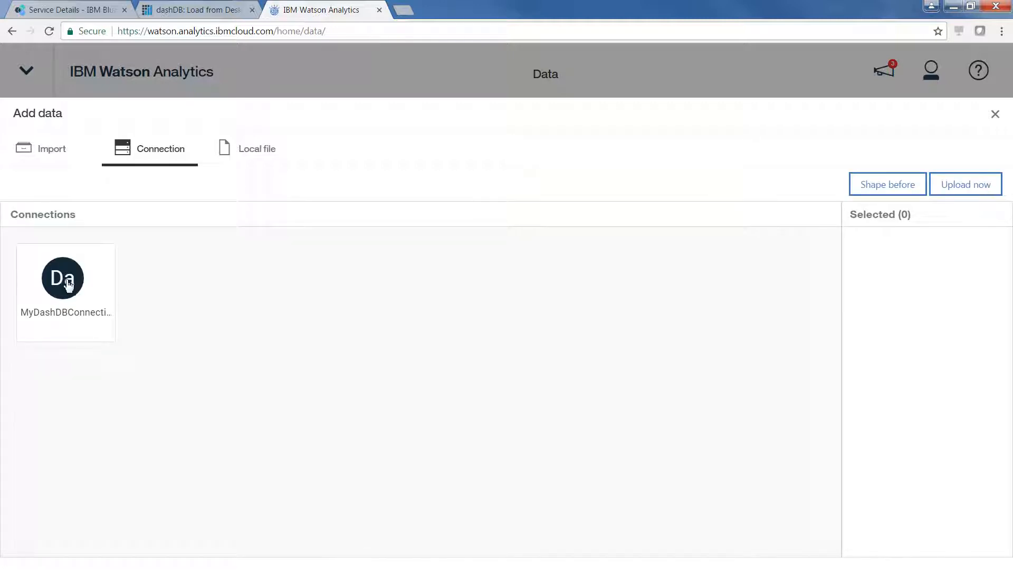
{"action": "left_click", "coordinate": [68, 282]}
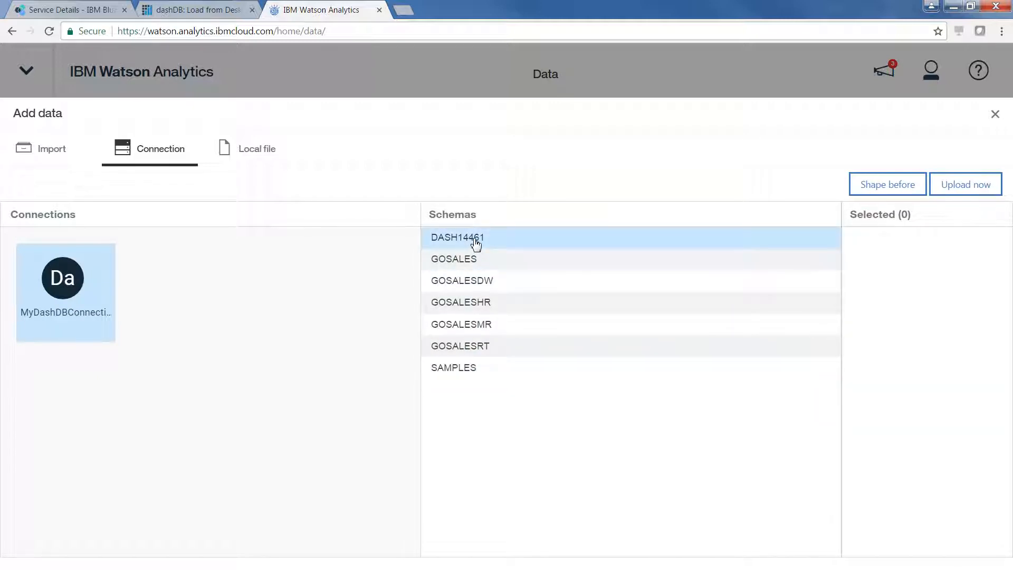
Select the FL_INSURANCE_SAMPLE table from the dashDB user's own schema and preview its data.
{"action": "left_click", "coordinate": [476, 243]}
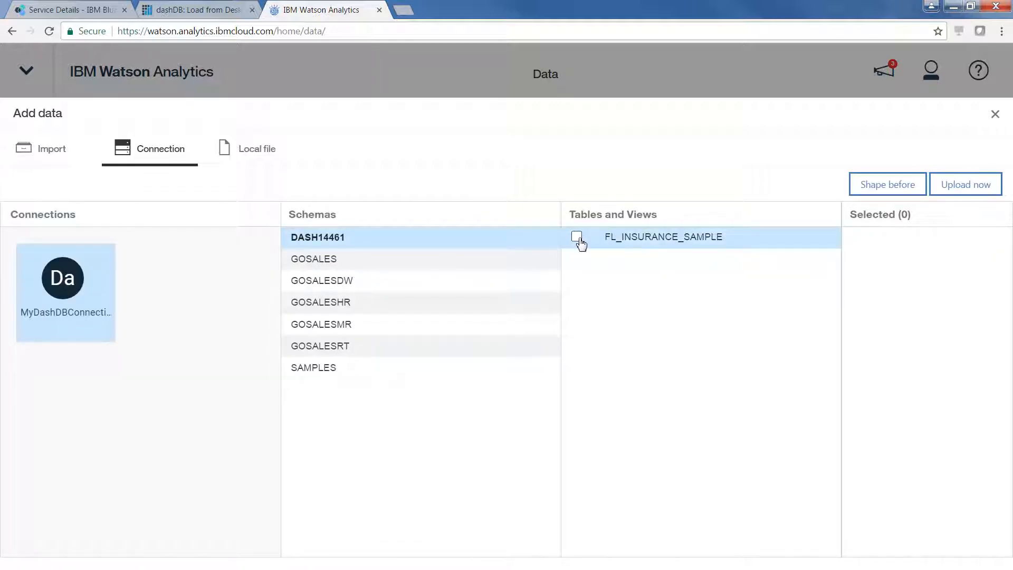
{"action": "left_click", "coordinate": [578, 237]}
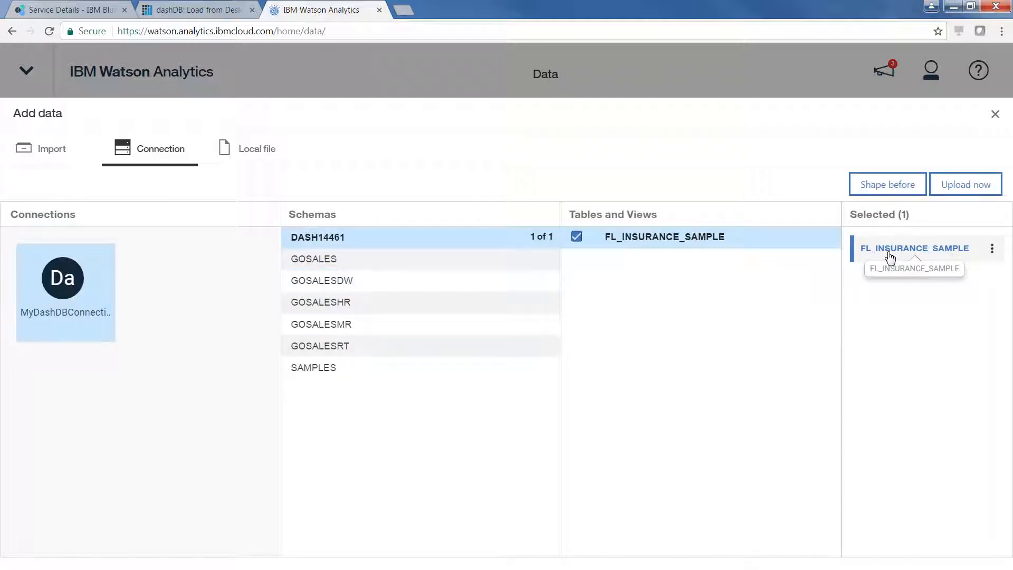
{"action": "left_click", "coordinate": [890, 254]}
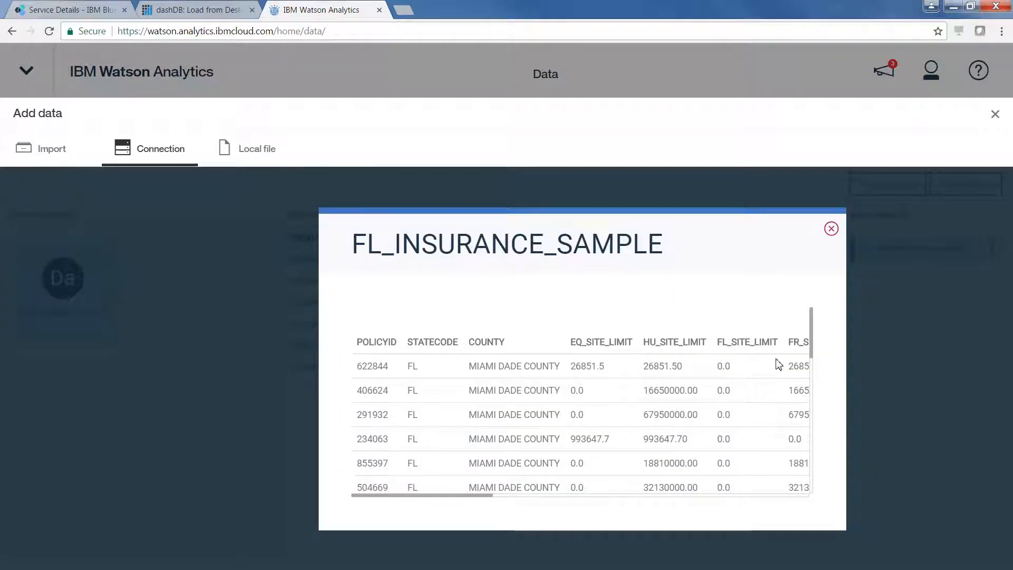
Open the selected FL_INSURANCE_SAMPLE table for shaping before upload, and upload it as a data set named MyDataSet.
{"action": "scroll", "coordinate": [719, 380], "scroll_direction": "down", "scroll_amount": 5}
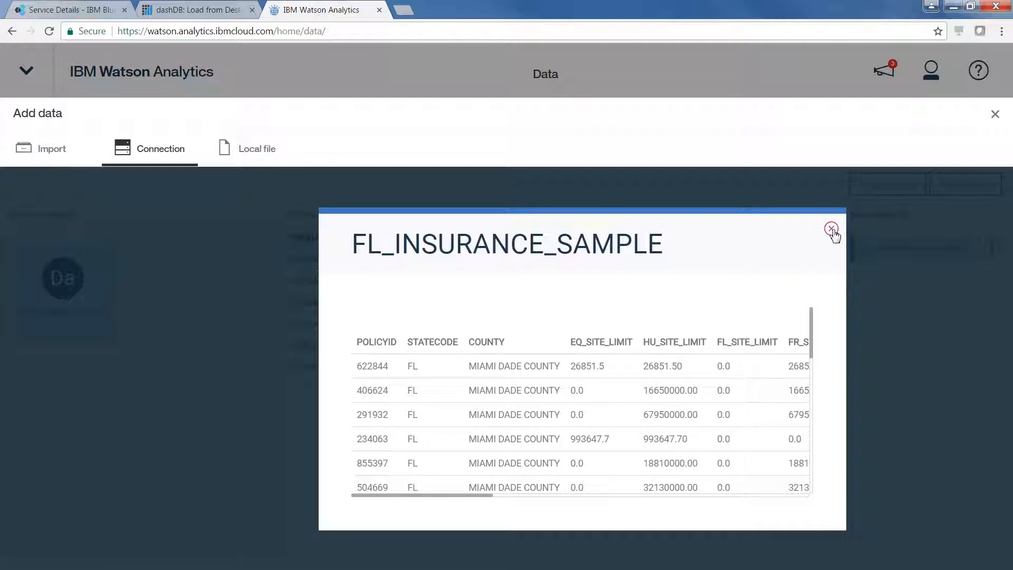
{"action": "left_click", "coordinate": [831, 230]}
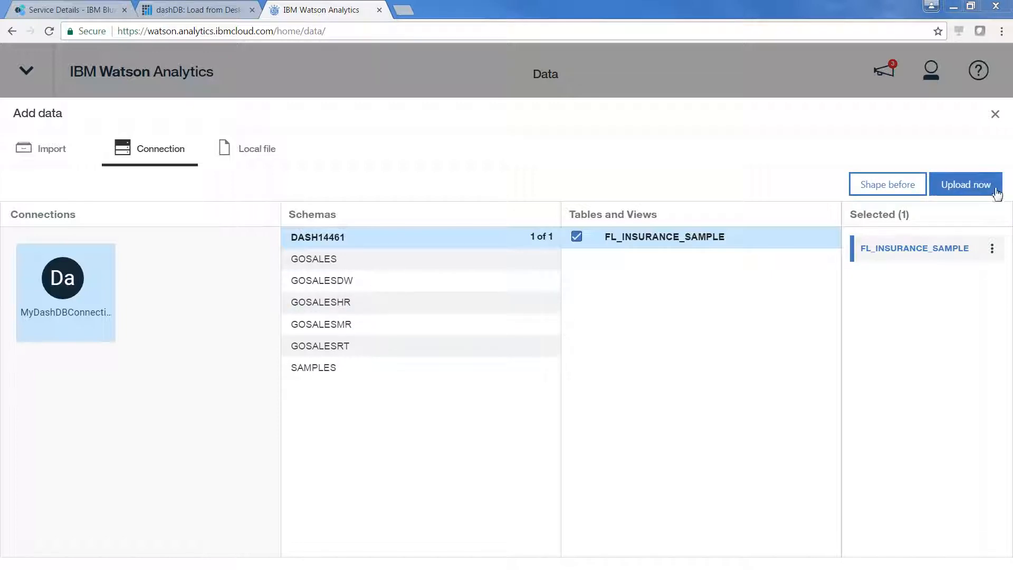
{"action": "left_click", "coordinate": [888, 184]}
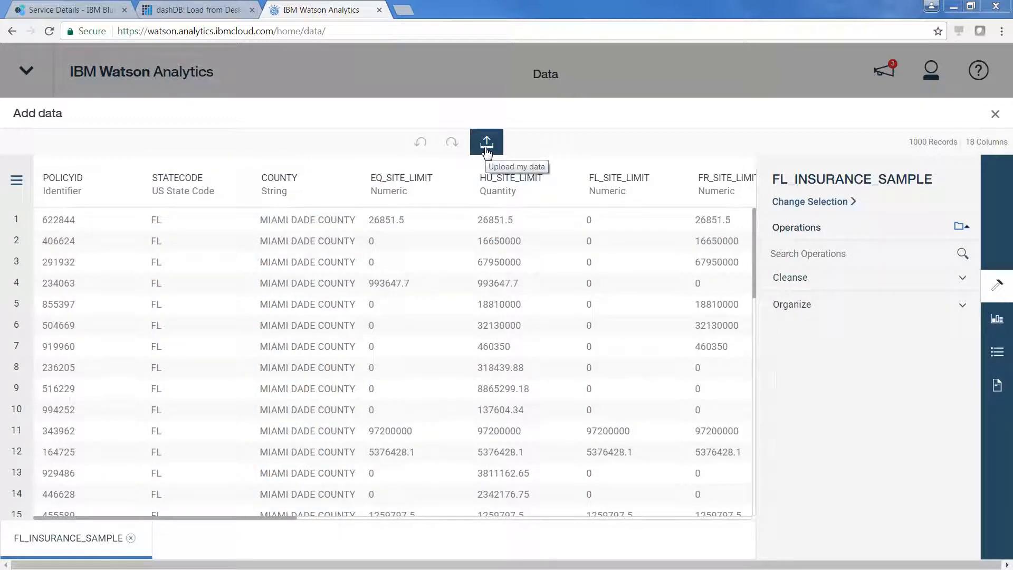
{"action": "left_click", "coordinate": [487, 152]}
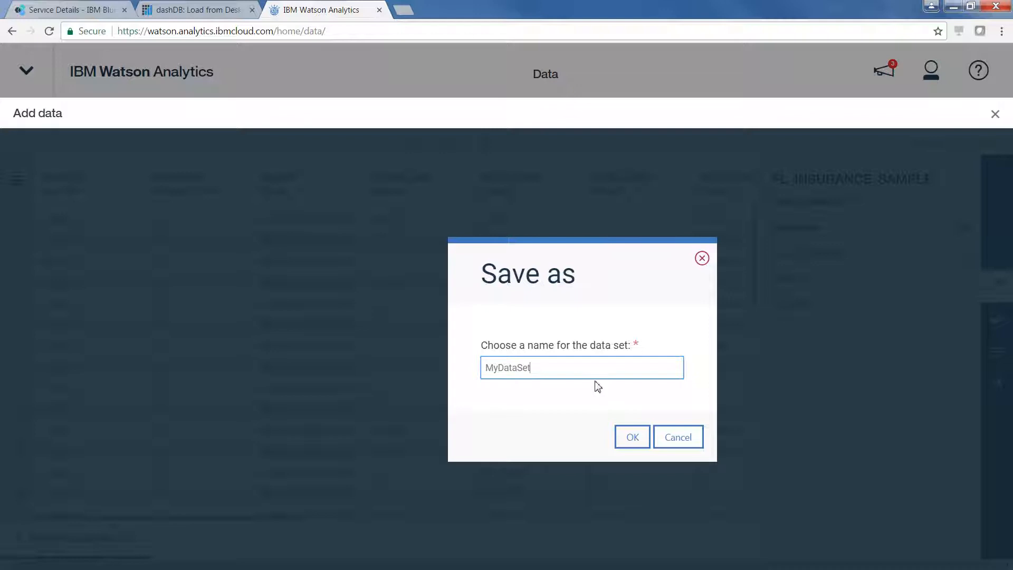
{"action": "left_click", "coordinate": [632, 437]}
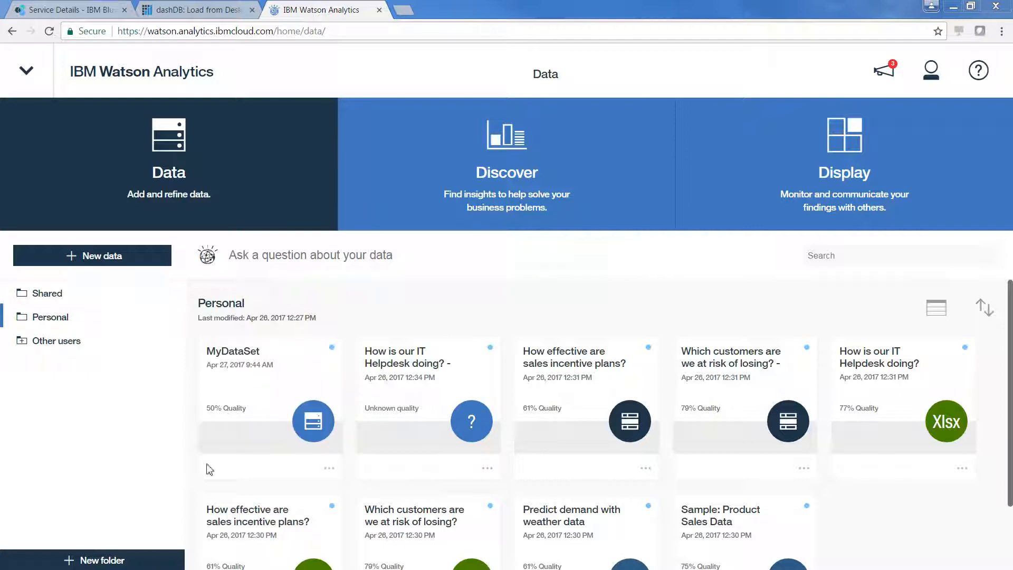
Open MyDataSet for discovery and choose the starting point "What drives FR_SITE_DEDUCTIBLE?".
{"action": "left_click", "coordinate": [235, 421]}
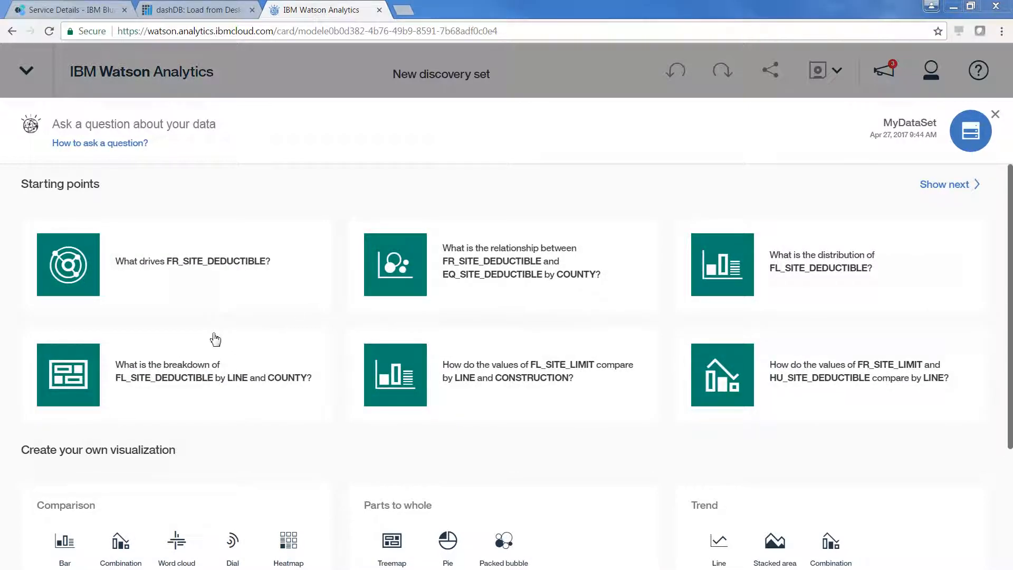
{"action": "left_click", "coordinate": [80, 267]}
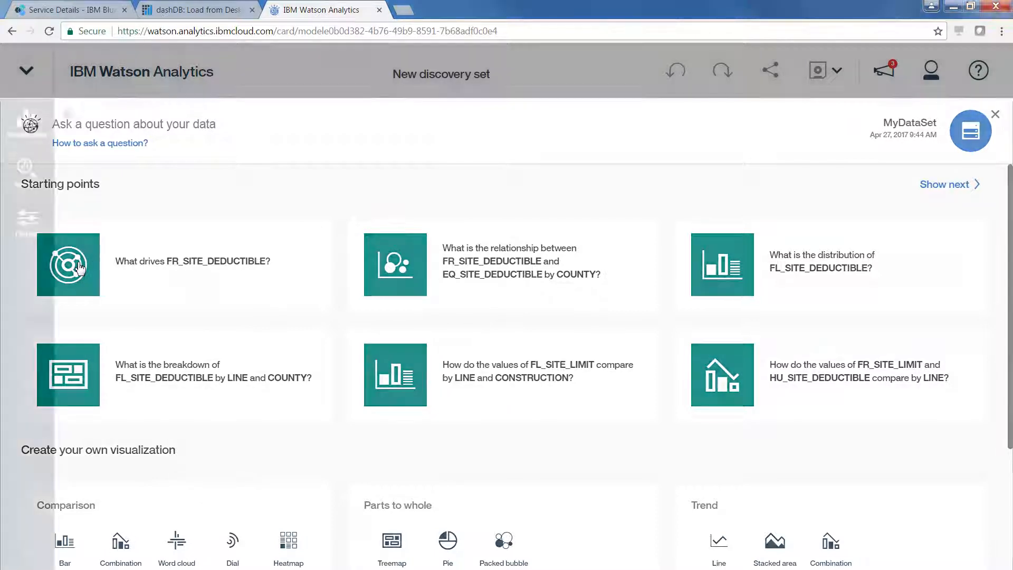